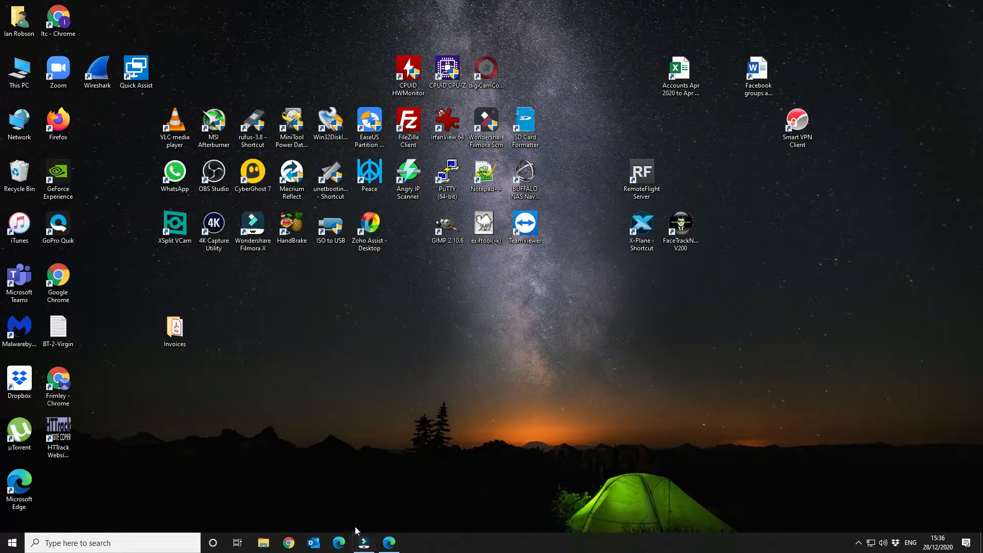
Switch to the NAS administration page in Edge and open the Control Panel's security settings, cancelling the Outlook credential prompt
left_click(397, 547)
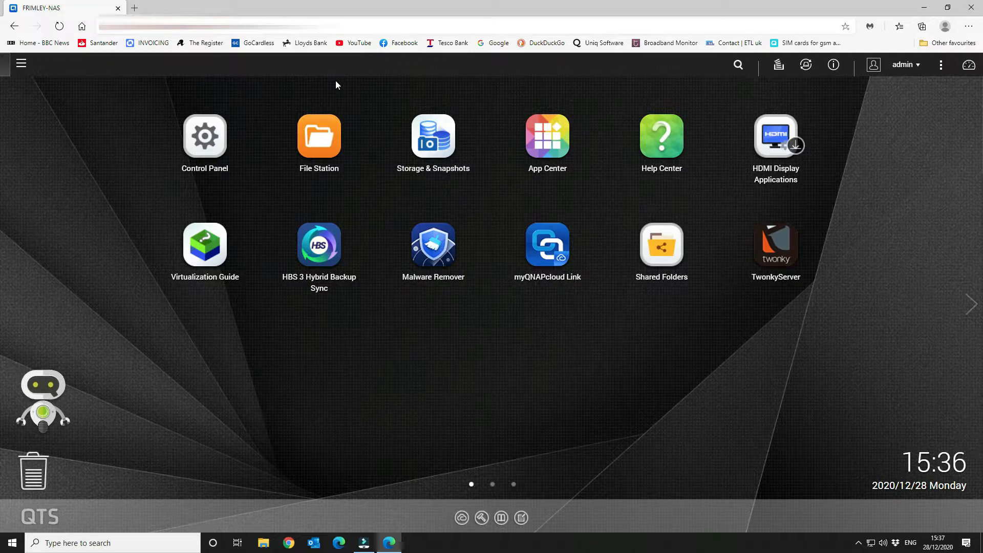
left_click(217, 131)
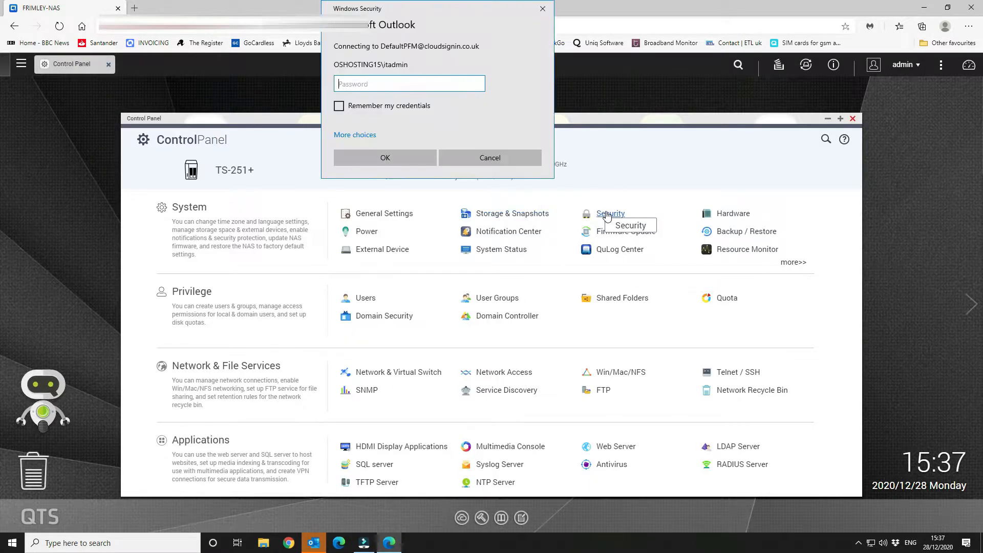
left_click(527, 157)
left_click(608, 212)
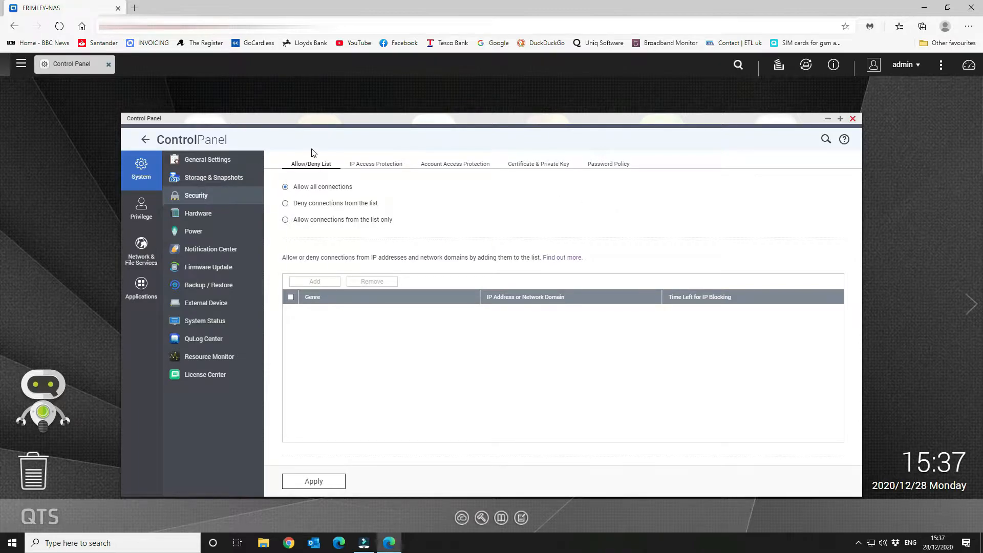
left_click_drag(425, 116, 422, 97)
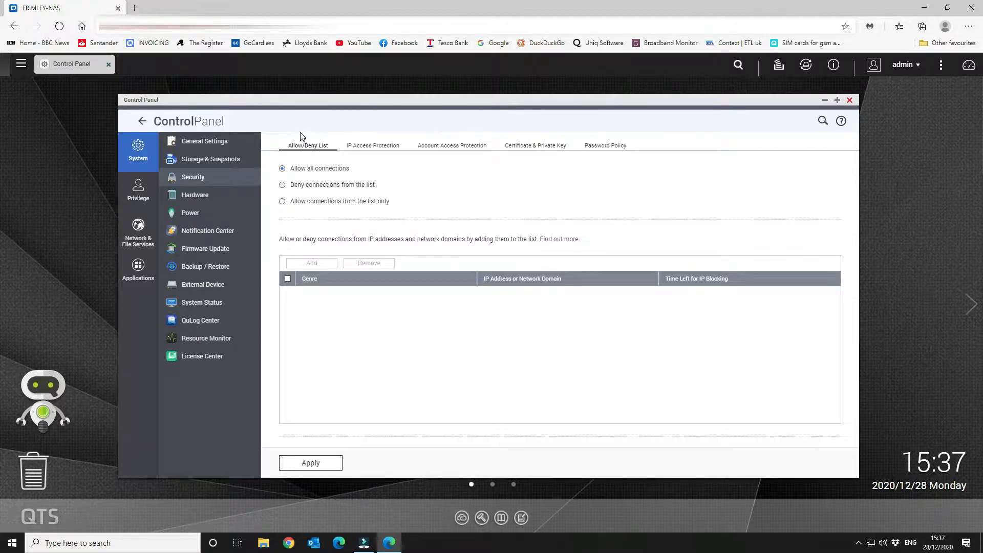
Examine the IP access protection settings, including the available IP block lengths for SSH
left_click(372, 148)
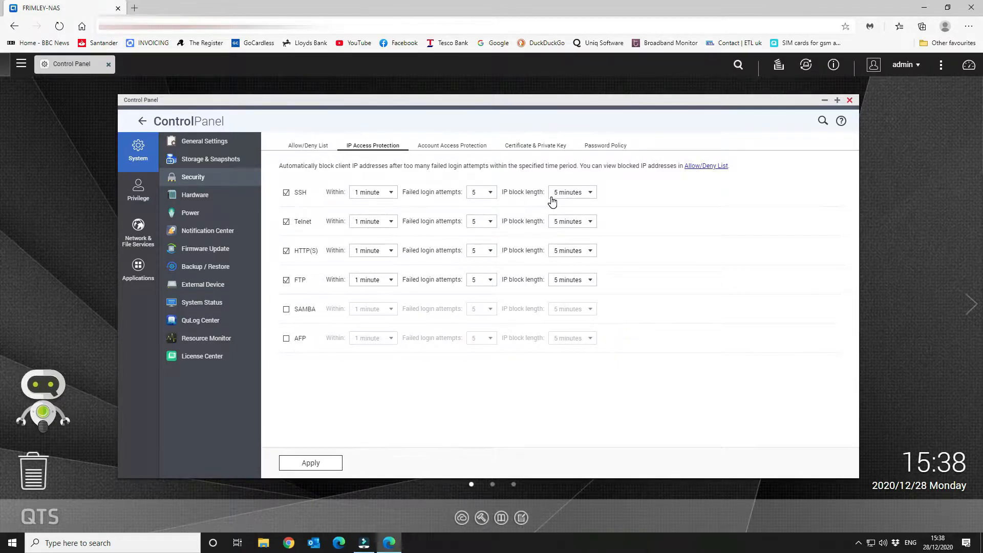
left_click(583, 193)
left_click(655, 193)
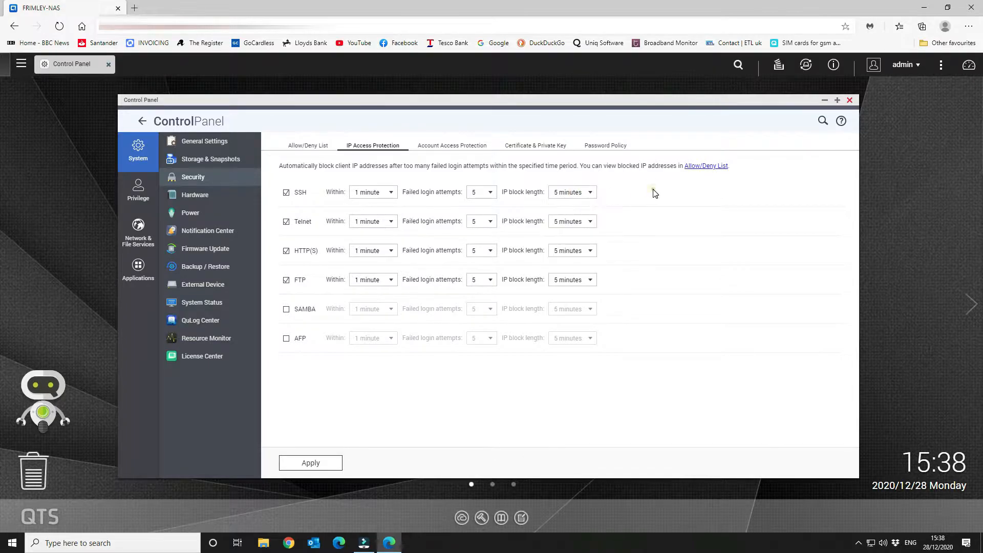
Examine the time window and failed login choices for SSH in account access protection, leaving that protection disabled
left_click(444, 149)
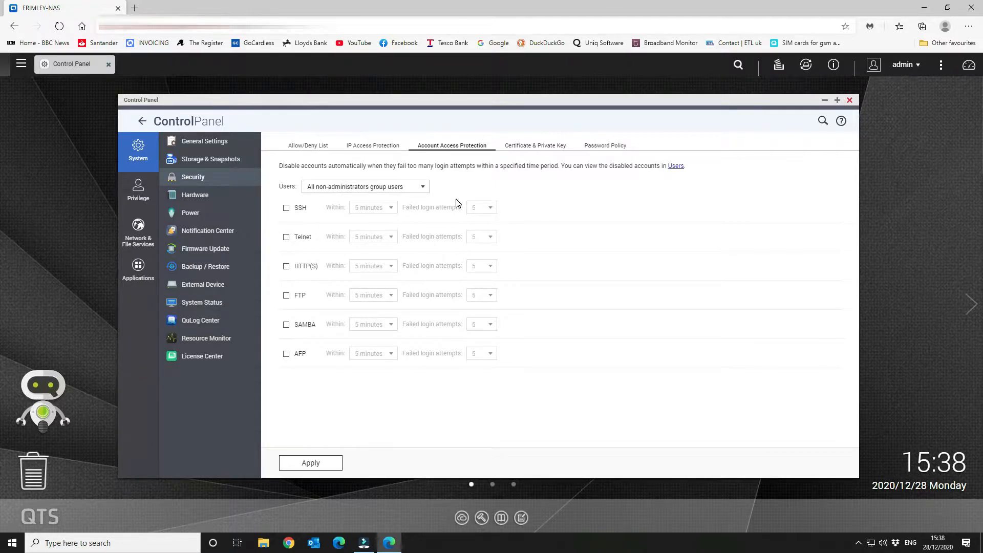
left_click(286, 208)
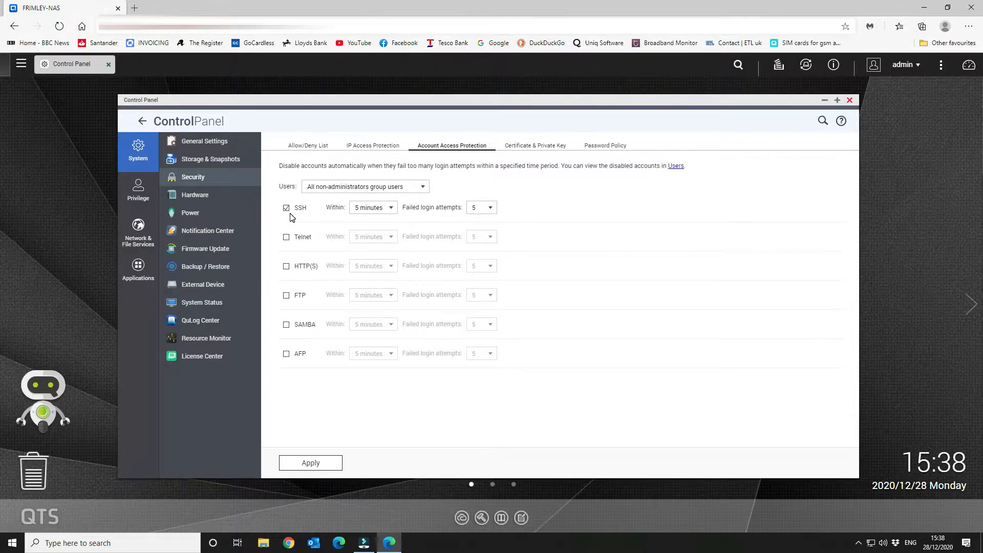
left_click(363, 214)
left_click(417, 204)
left_click(480, 209)
left_click(570, 199)
left_click(287, 208)
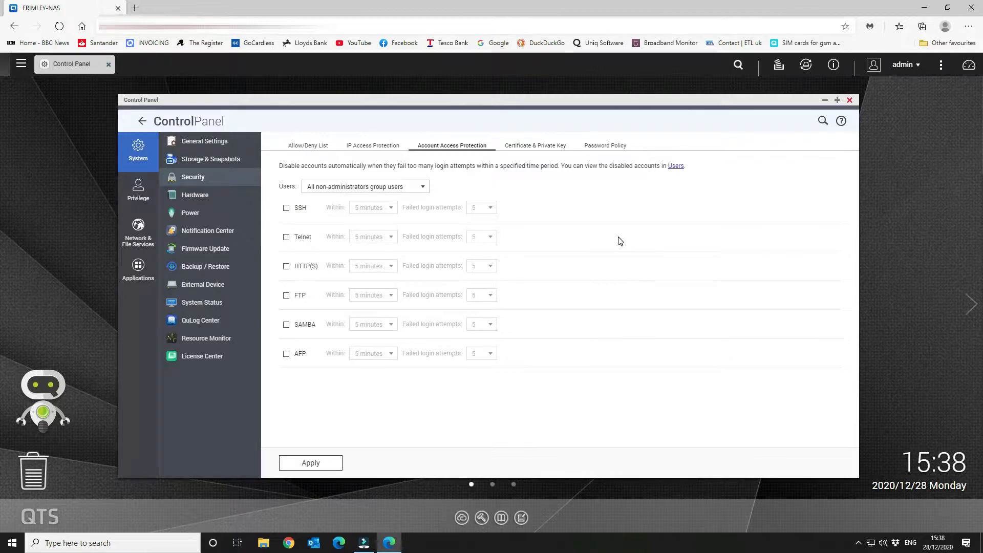
Examine the SSL certificate details and the password strength and password change policy settings
left_click(542, 149)
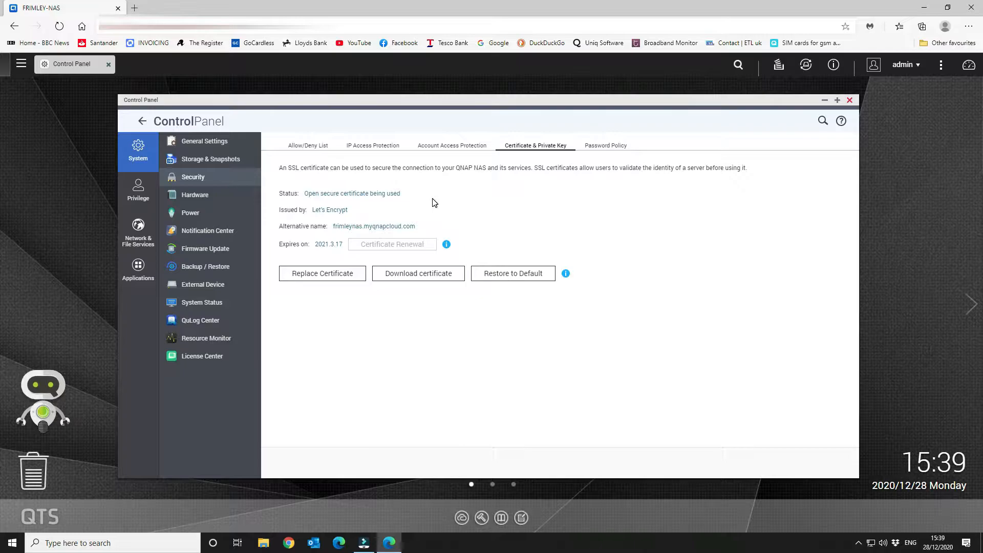
left_click(603, 148)
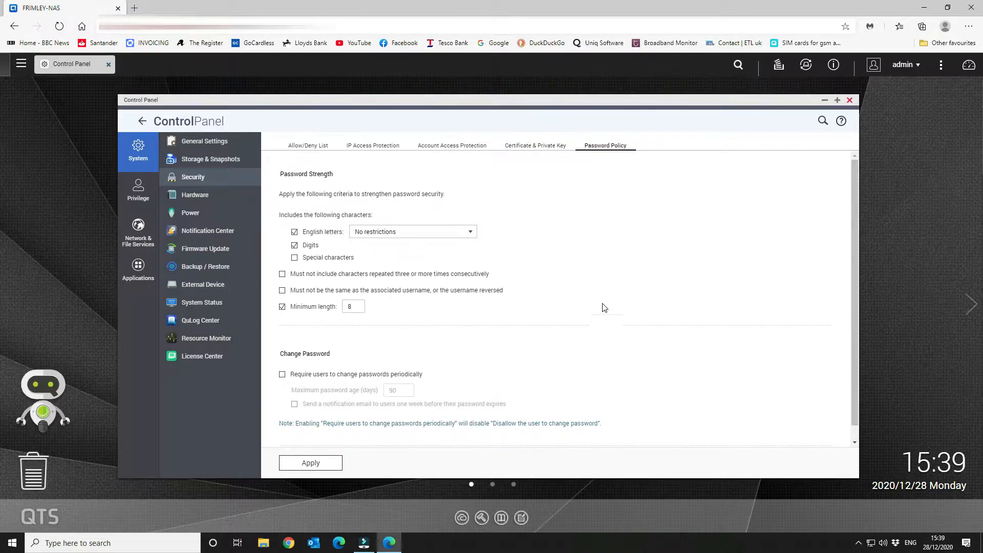
scroll(615, 283, "down", 1)
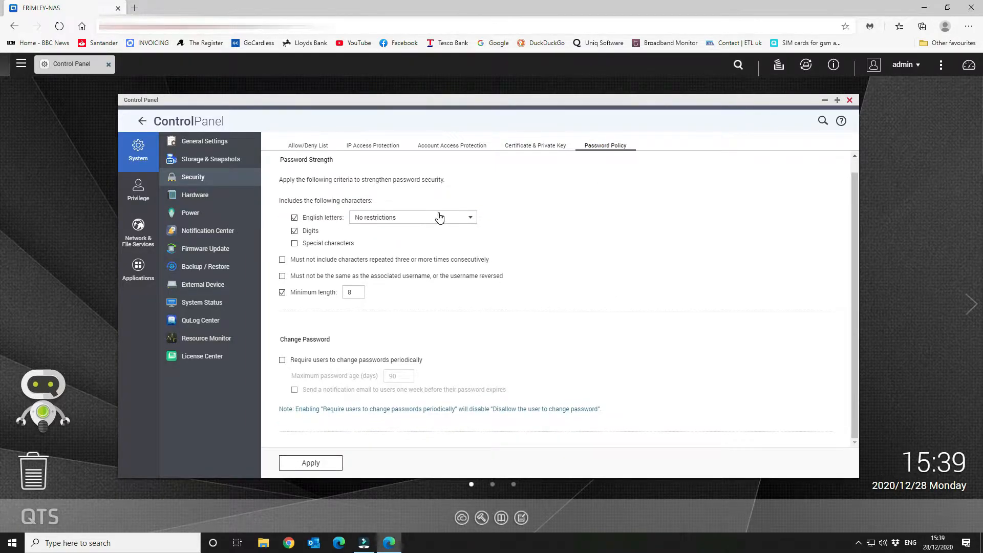
scroll(443, 218, "up", 1)
scroll(443, 218, "down", 1)
Allow connections from the list only and remove the existing network entry from the allow list
left_click(321, 152)
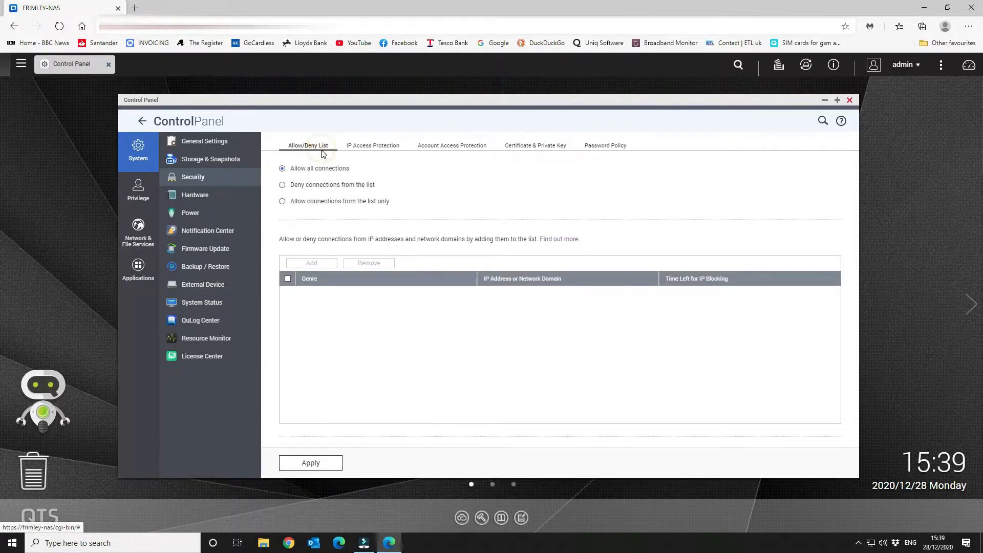
left_click(282, 201)
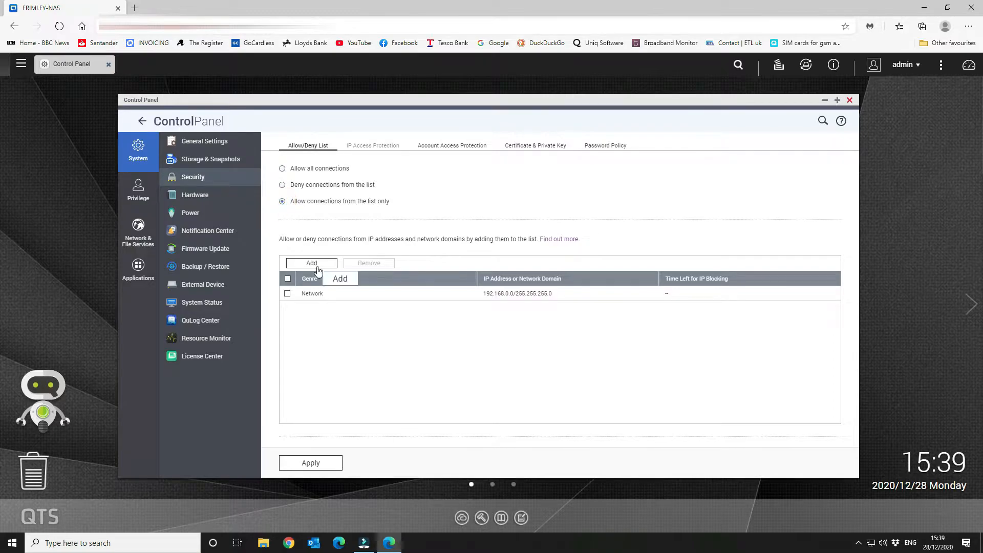
left_click(286, 296)
left_click(365, 263)
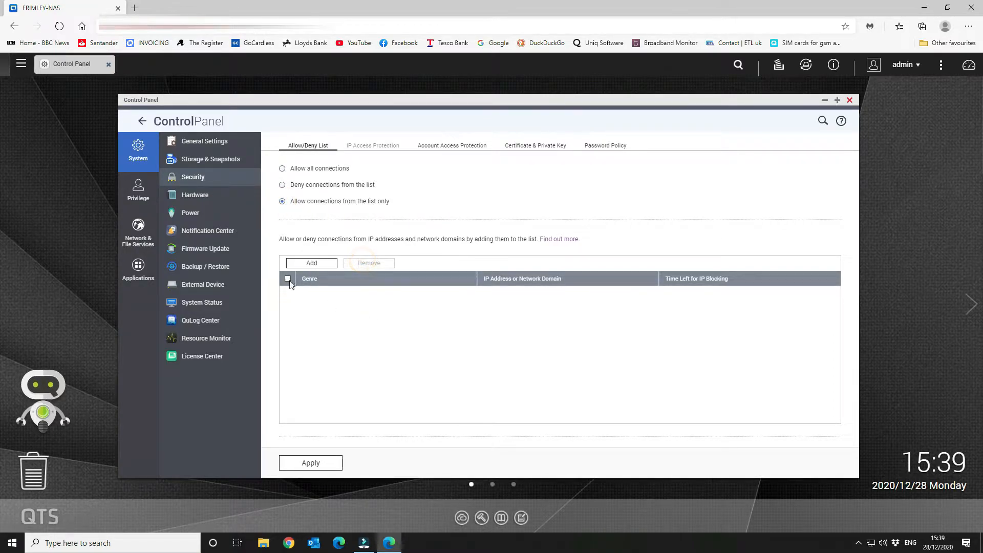
Start a new allow list entry for a whole network, with the IP address 192.168.0.0
left_click(323, 263)
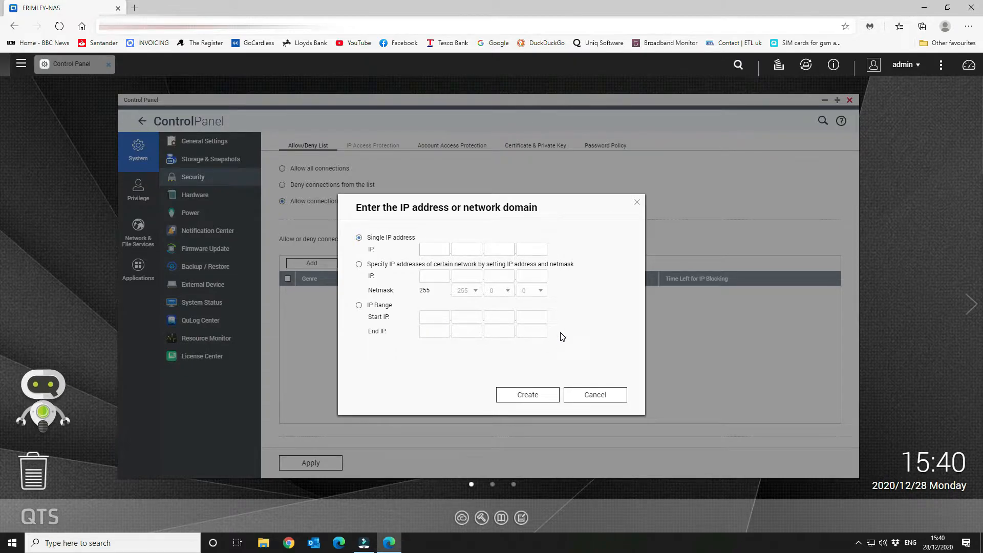
left_click(358, 265)
left_click(436, 277)
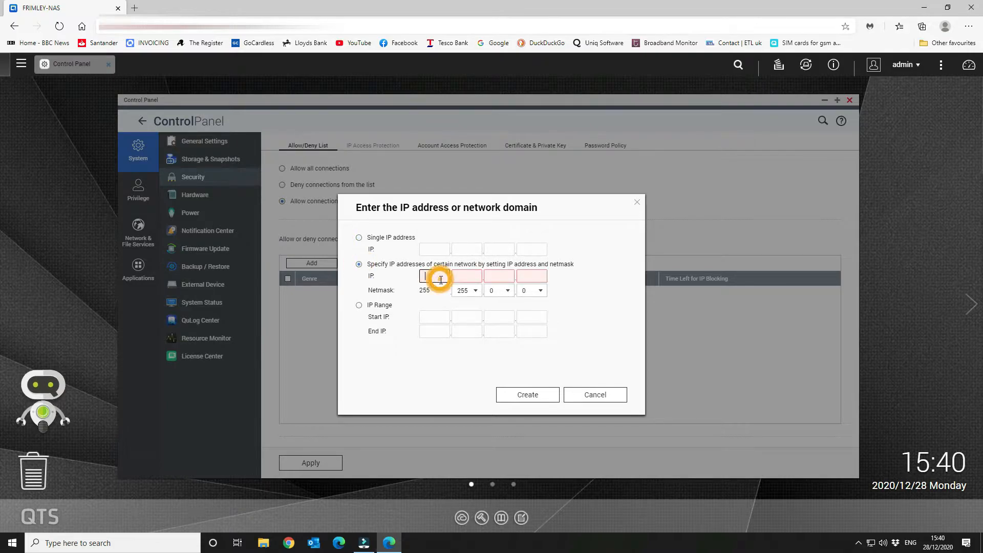
type("192")
key("Tab")
type("168")
key("Tab")
type("0")
key("Tab")
type("0")
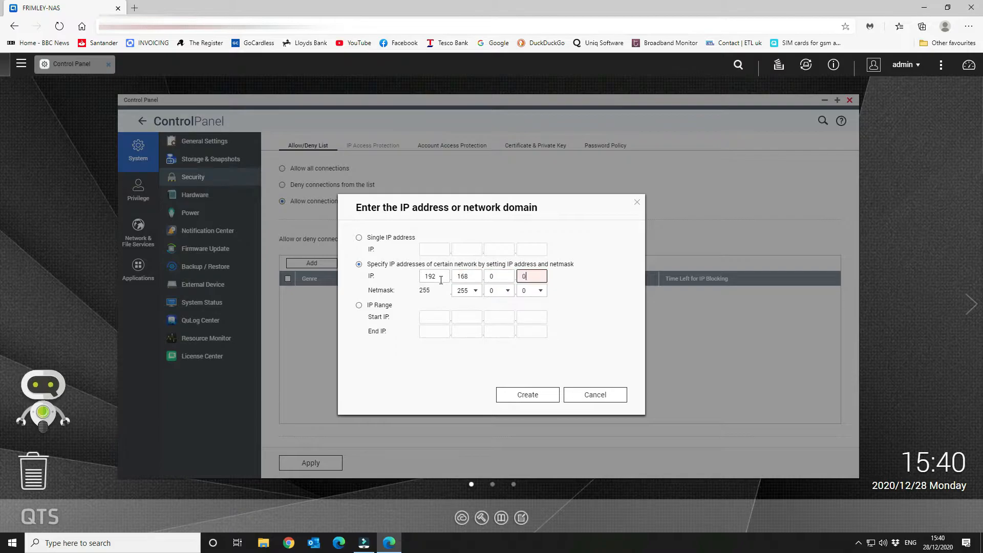
Set the netmask to 255.255.255.0, create the network entry and apply the allow list
left_click(503, 290)
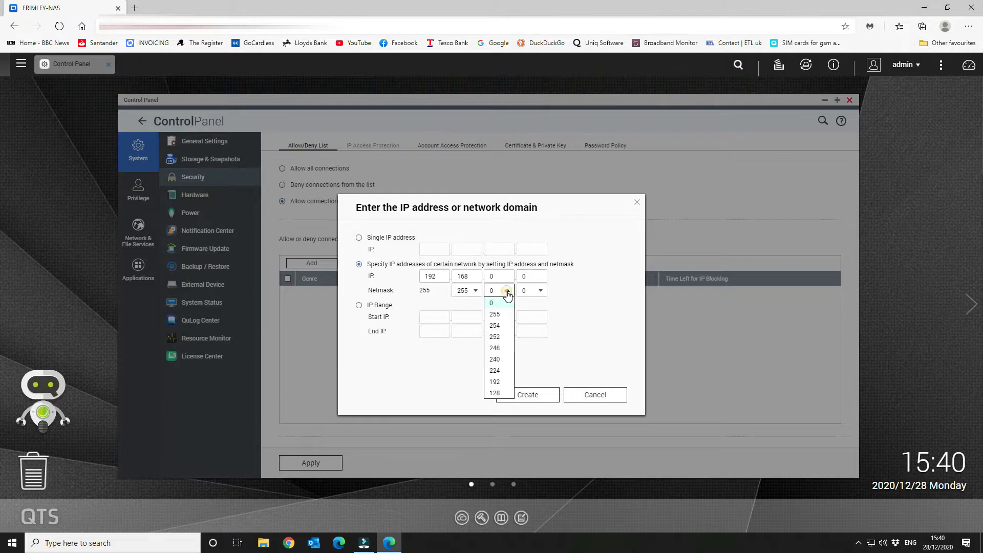
left_click(506, 314)
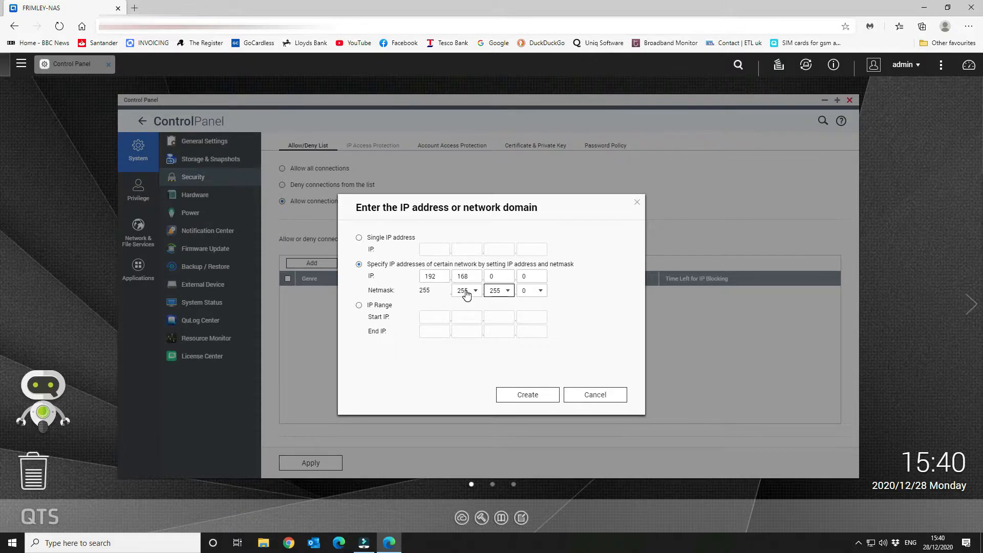
left_click(526, 398)
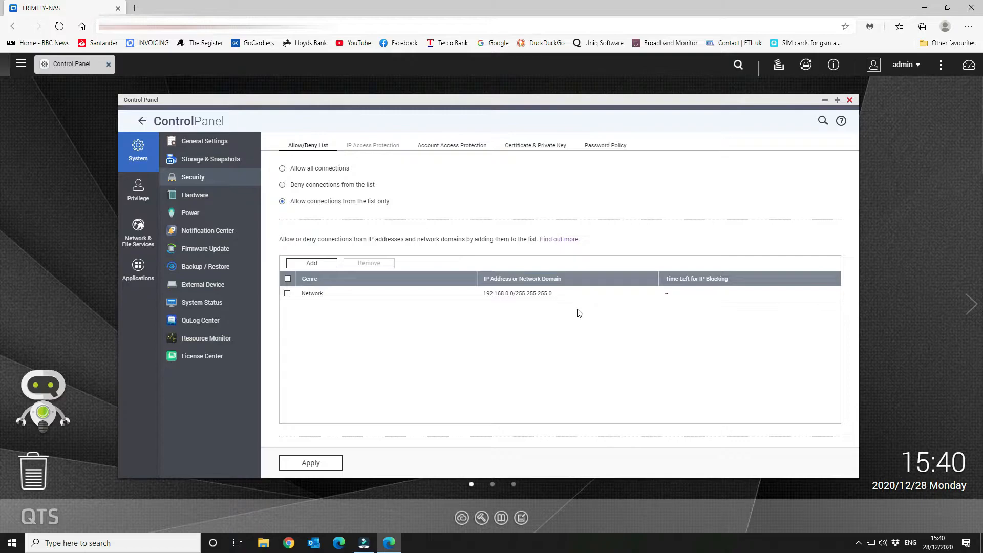
left_click(328, 467)
left_click(483, 338)
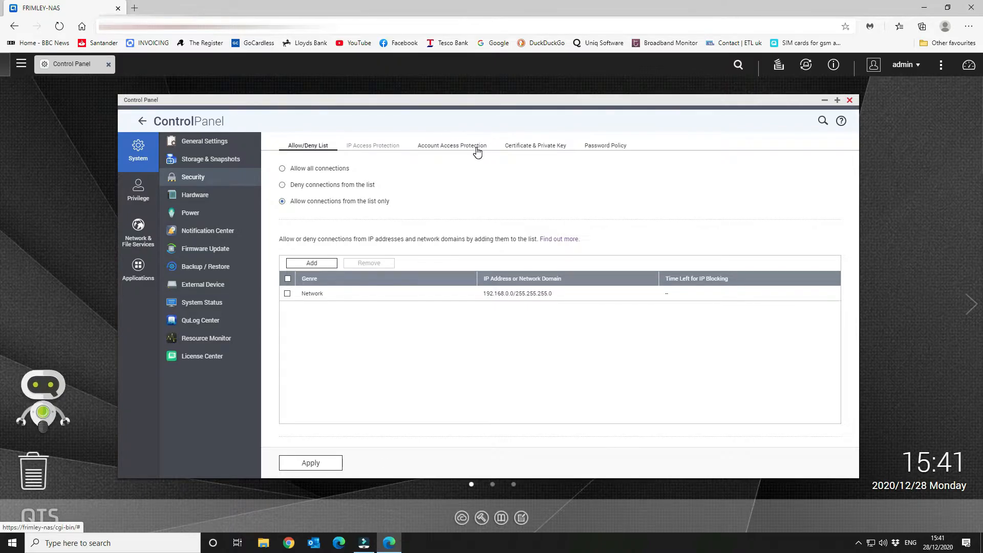
Enable account access protection for SSH, Telnet, HTTP(S), FTP, SAMBA and AFP
left_click(477, 149)
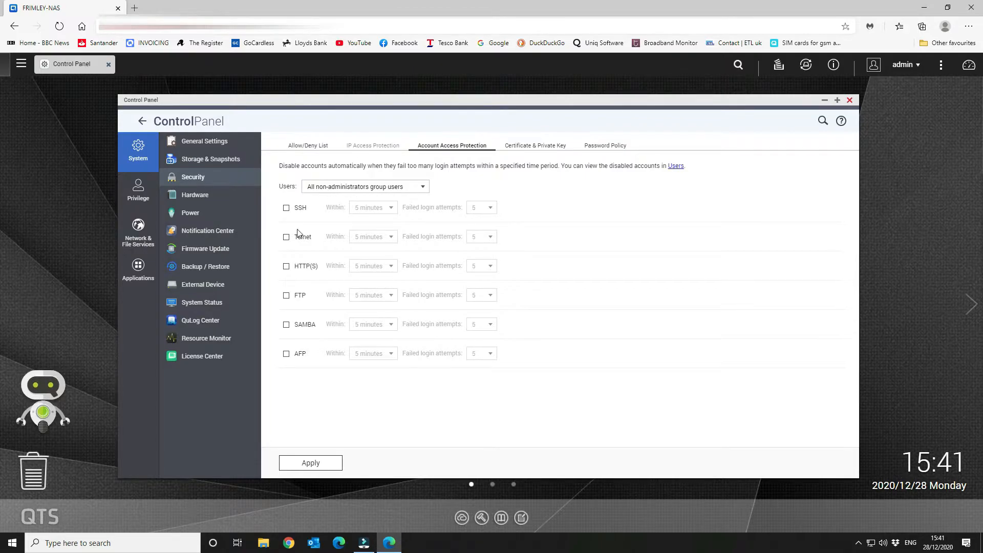
left_click(287, 208)
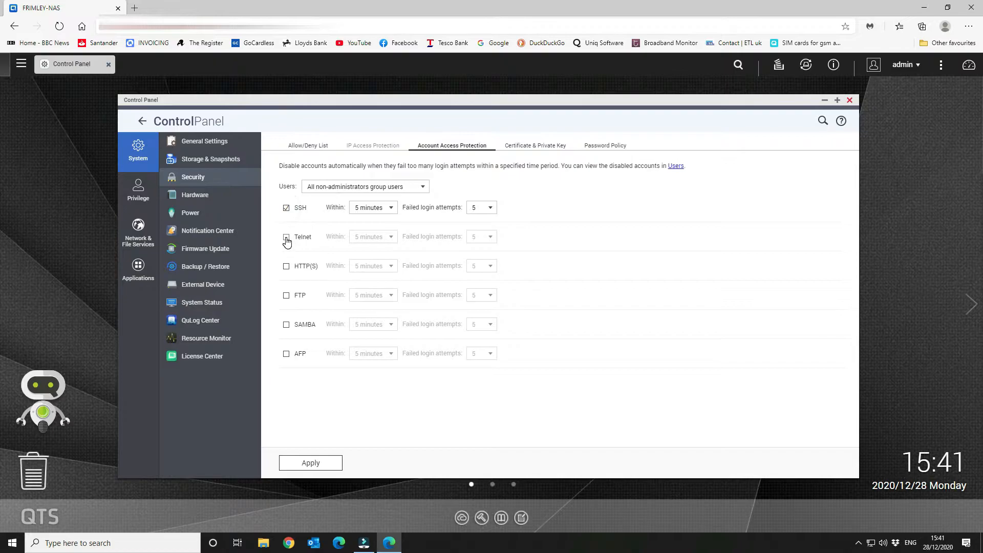
left_click(286, 238)
left_click(286, 267)
left_click(286, 296)
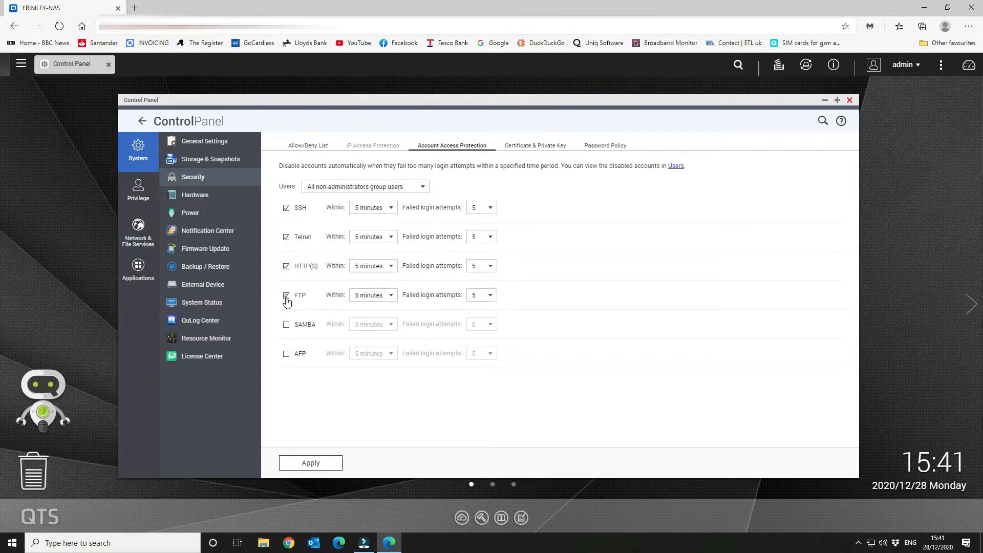
left_click(286, 325)
left_click(286, 354)
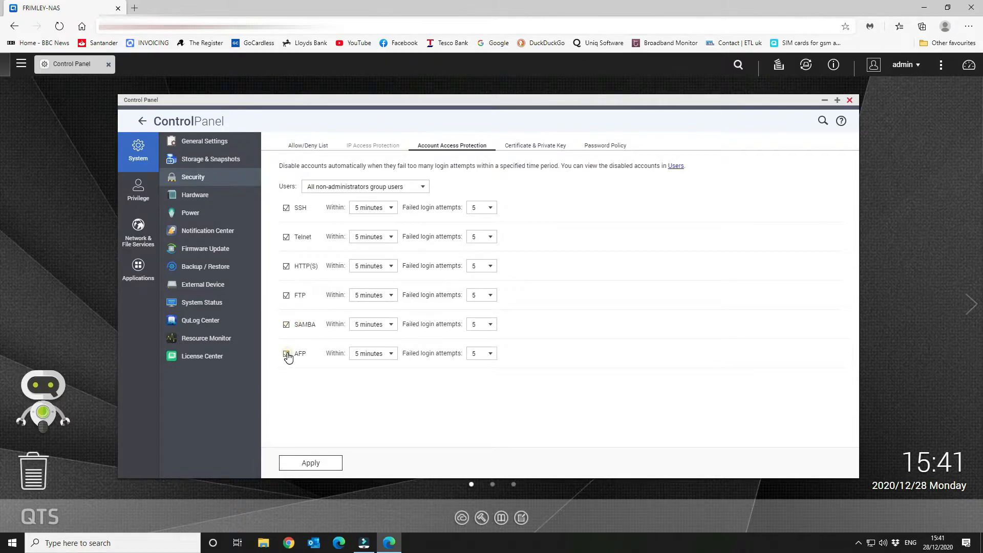
Set the account protection time window to 30 minutes for all six services
left_click(391, 209)
left_click(378, 253)
left_click(388, 241)
left_click(373, 283)
left_click(388, 264)
left_click(380, 312)
left_click(389, 295)
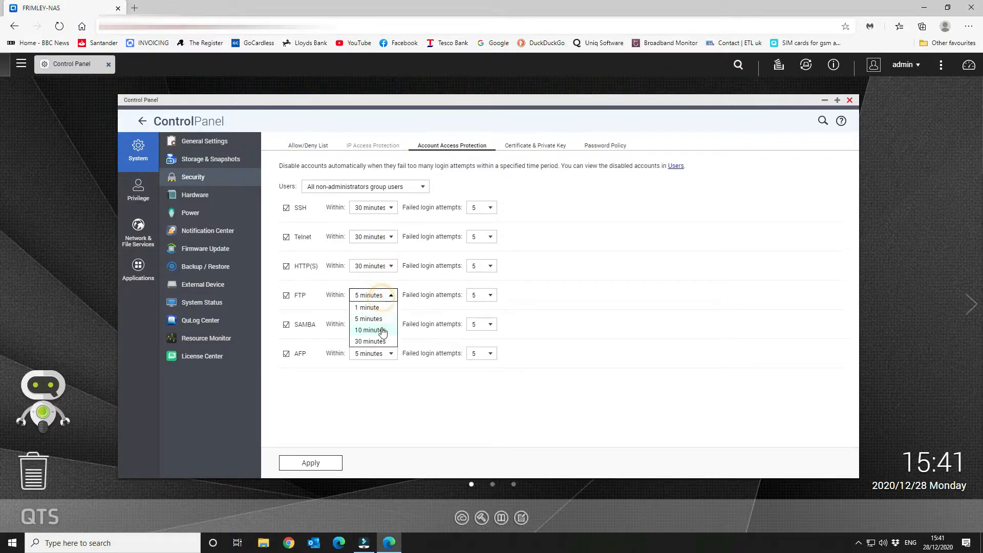
left_click(382, 341)
left_click(383, 325)
left_click(379, 370)
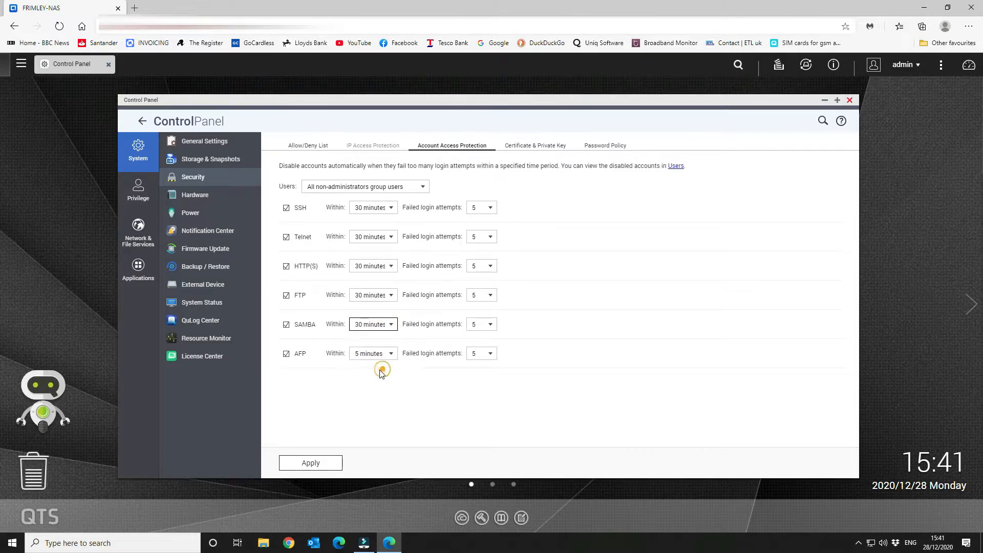
left_click(382, 355)
left_click(381, 400)
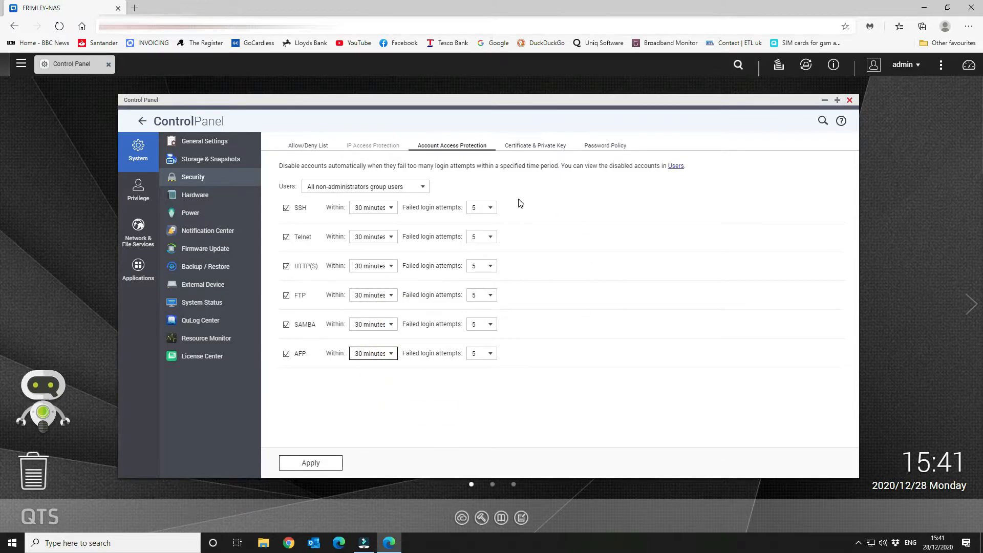
Set the failed login attempts limit to 10 for all six services and apply the account access protection
left_click(493, 209)
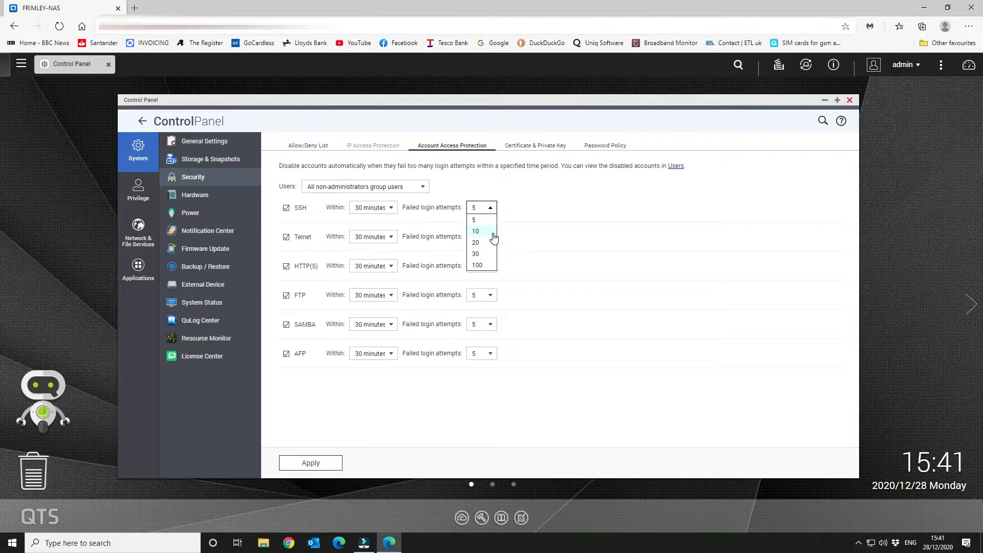
left_click(490, 232)
left_click(486, 237)
left_click(483, 260)
left_click(487, 267)
left_click(485, 288)
left_click(489, 296)
left_click(487, 318)
left_click(486, 324)
left_click(484, 349)
left_click(489, 353)
left_click(484, 378)
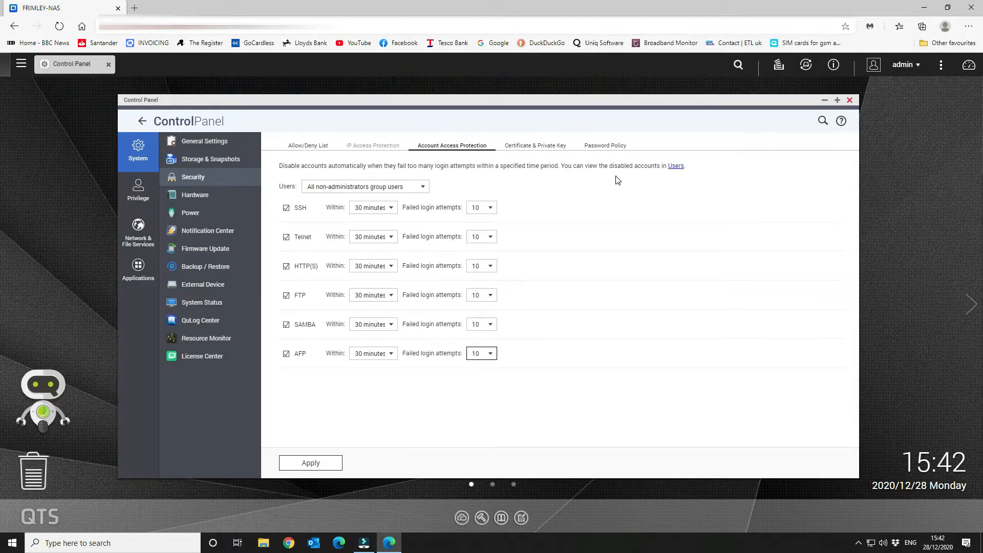
left_click(313, 463)
Review the list of allowed connections and the account access protection settings
left_click(309, 148)
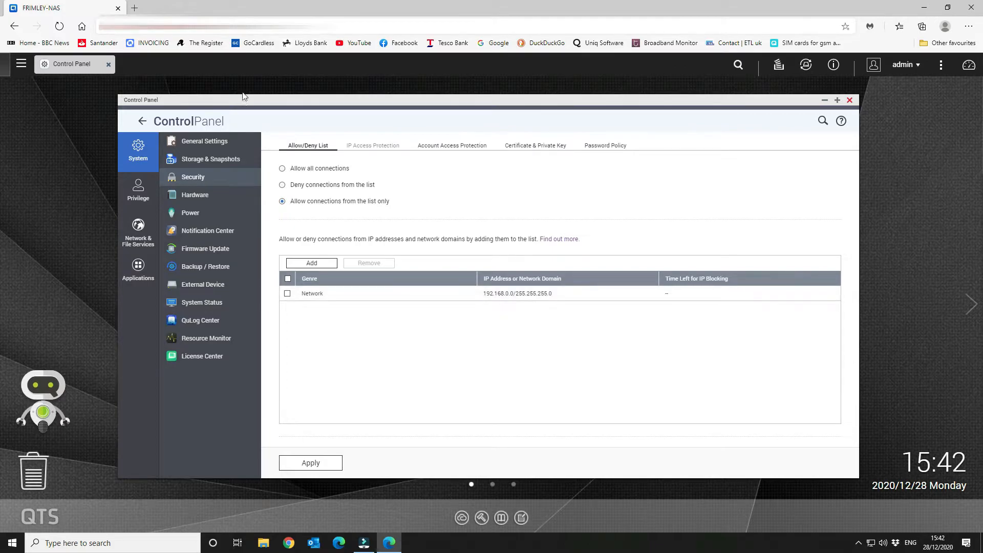
left_click(437, 150)
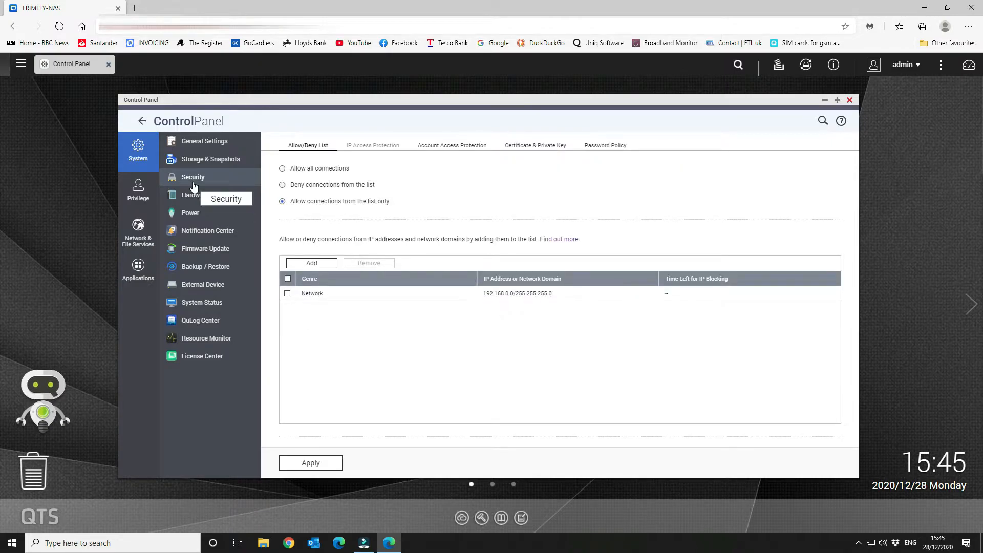
Review the HTTPS settings in the general system administration settings, choosing 1.2 as the TLS version compatibility and checking the port number
left_click(204, 143)
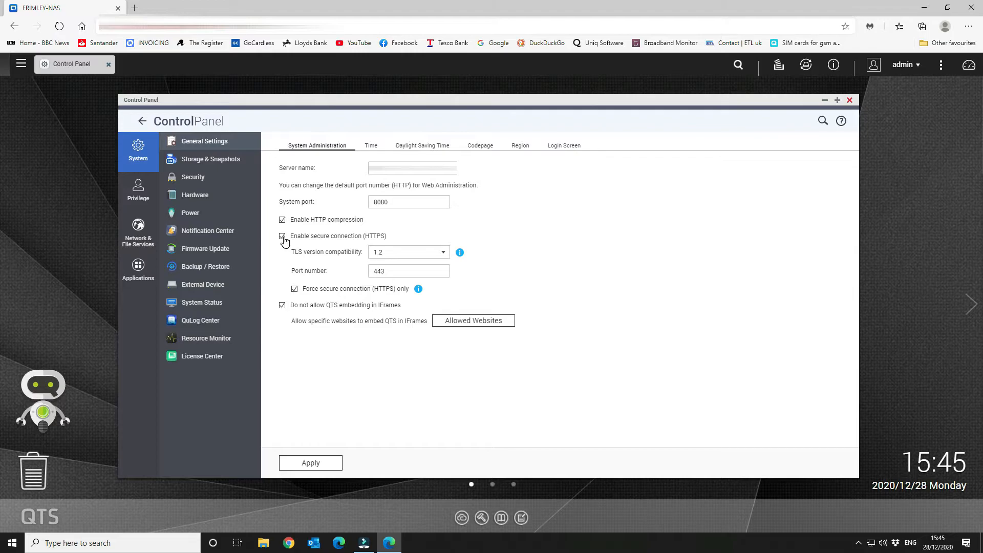
left_click(443, 253)
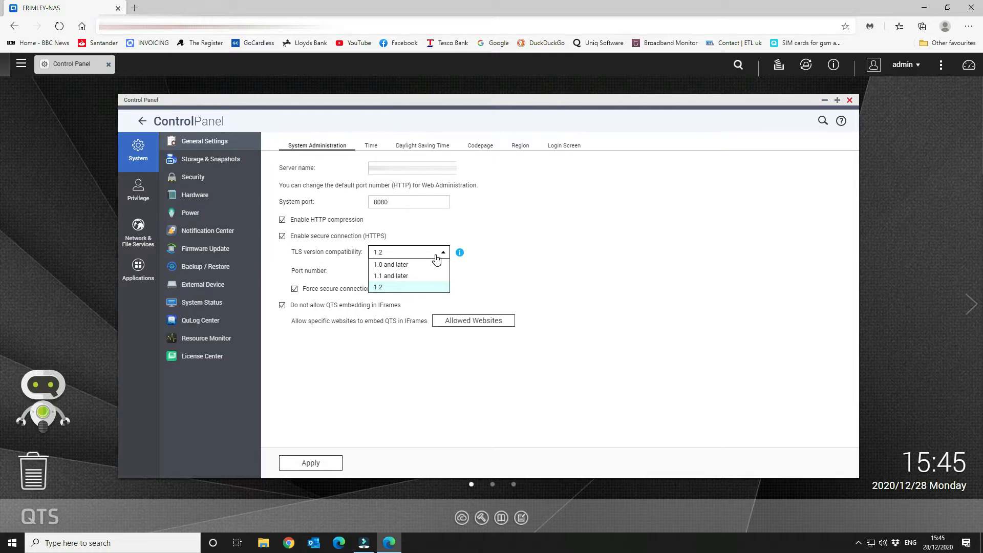
left_click(419, 289)
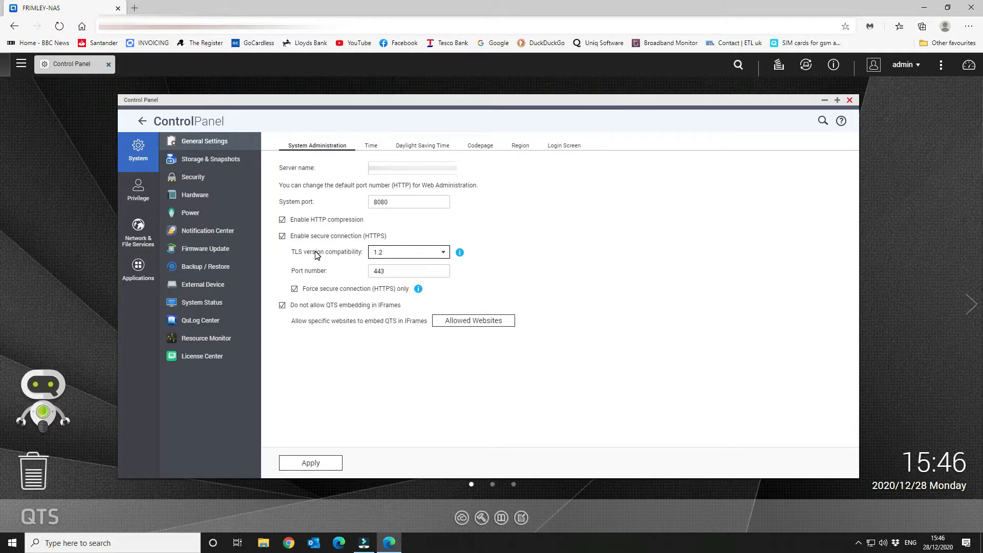
left_click(402, 272)
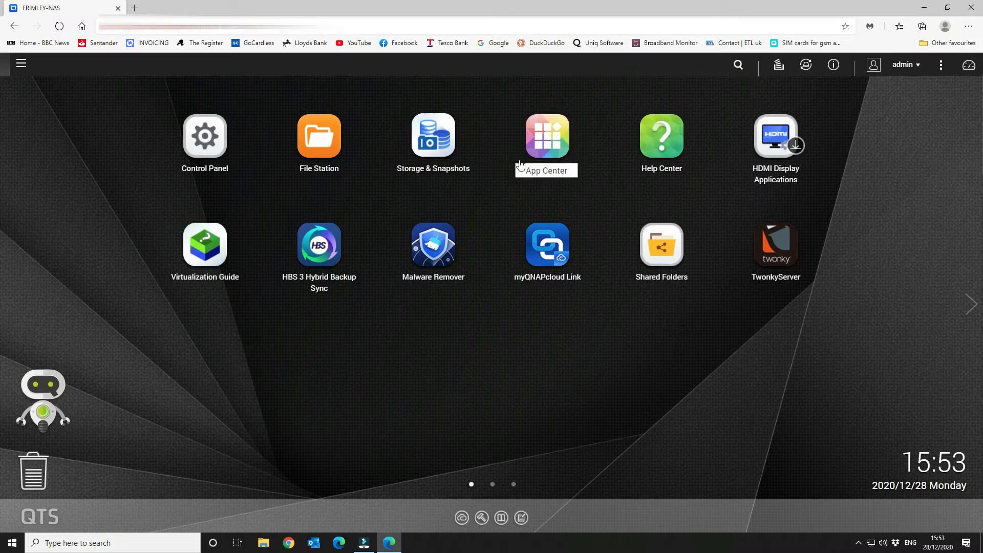
Open myQNAPcloud Link and check its status and the UPnP port forwarding setting for the router
left_click(547, 248)
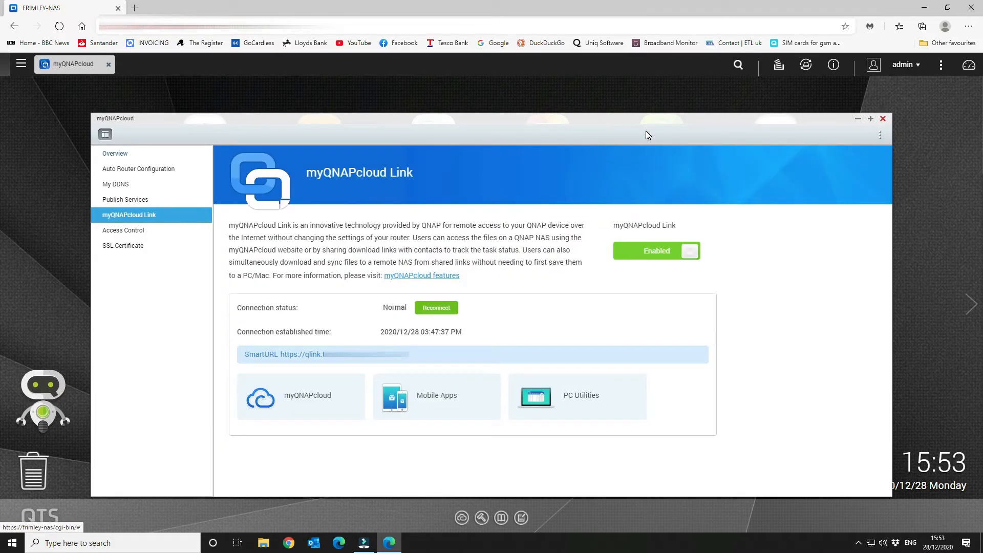
left_click_drag(539, 117, 543, 88)
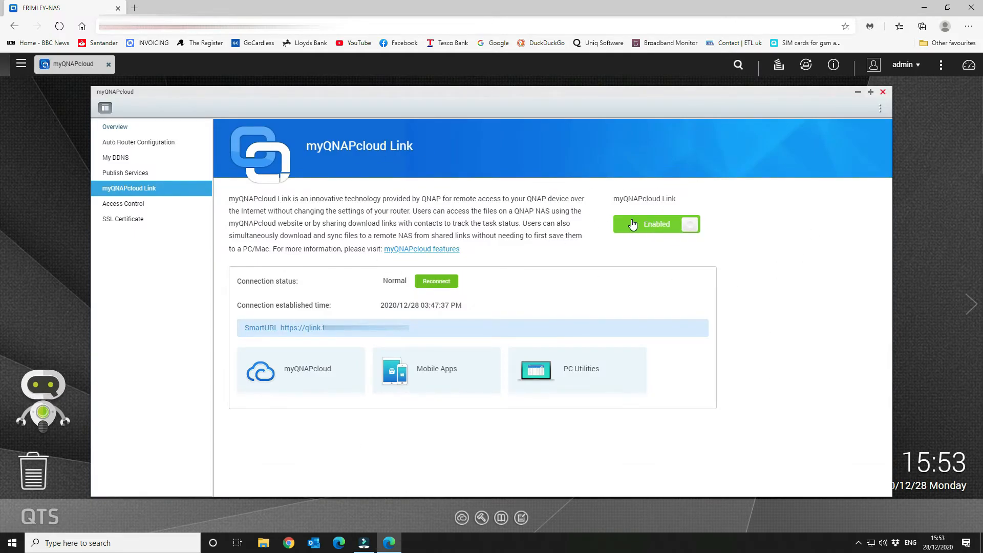
left_click(132, 142)
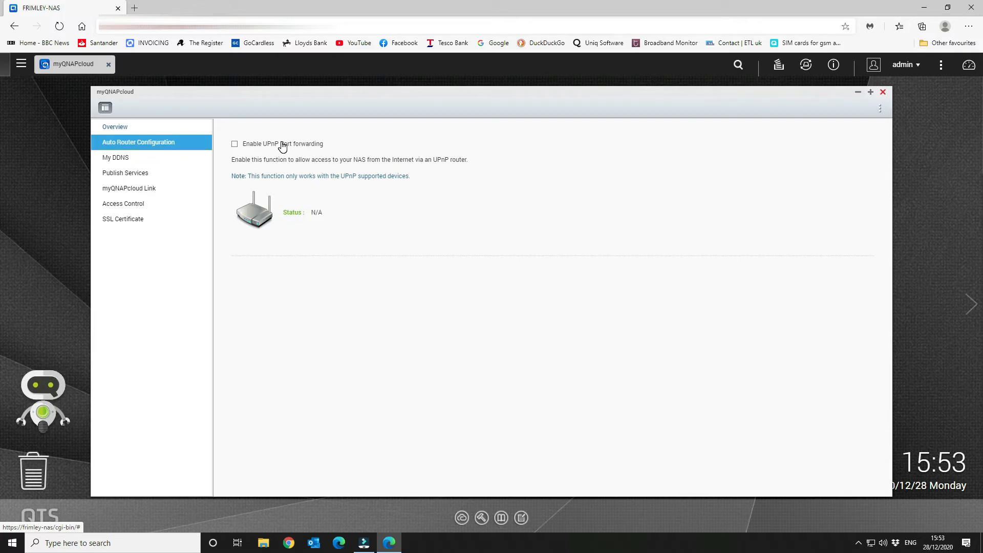
Review which NAS services are published to the myQNAPcloud website, leaving File Station and Secure Music Station unpublished
left_click(139, 174)
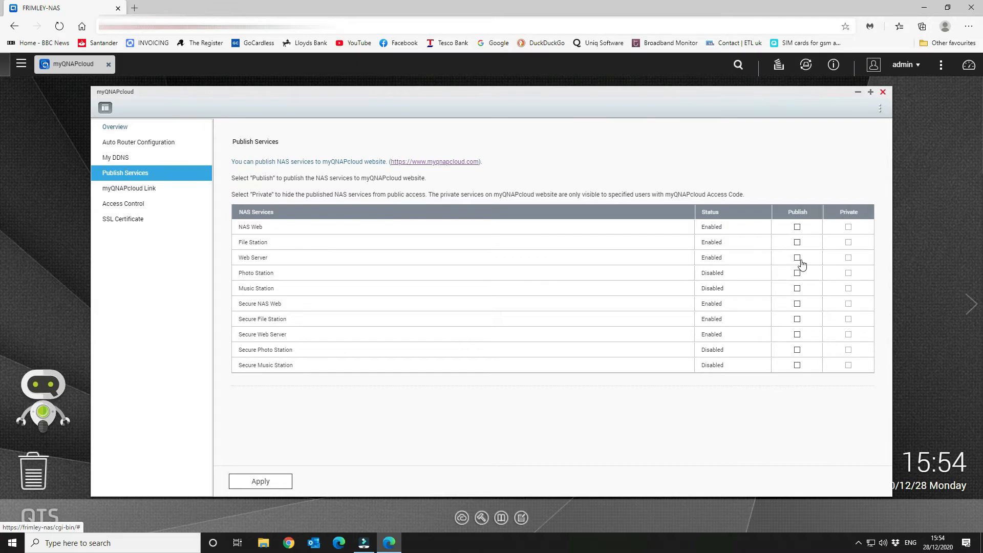
left_click(798, 366)
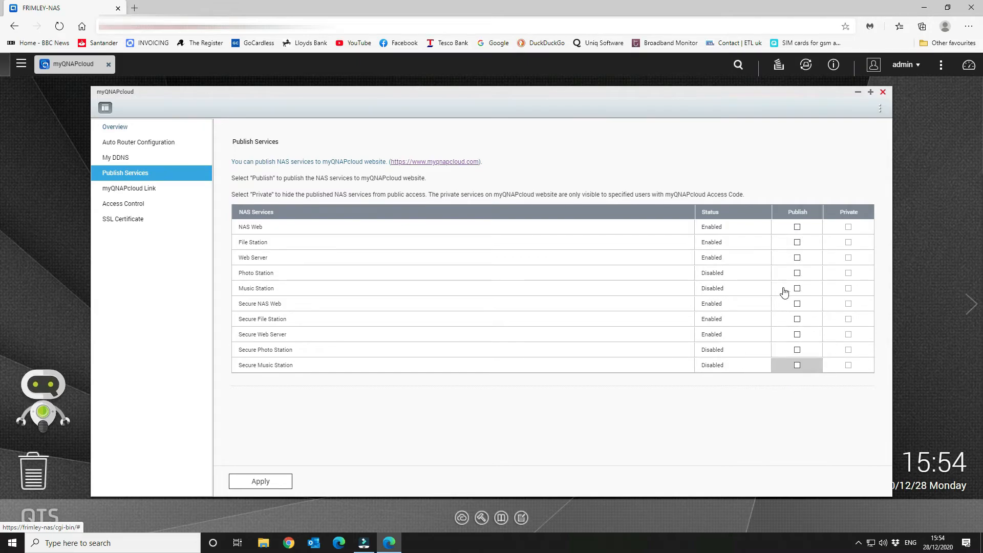
left_click(797, 243)
left_click(797, 242)
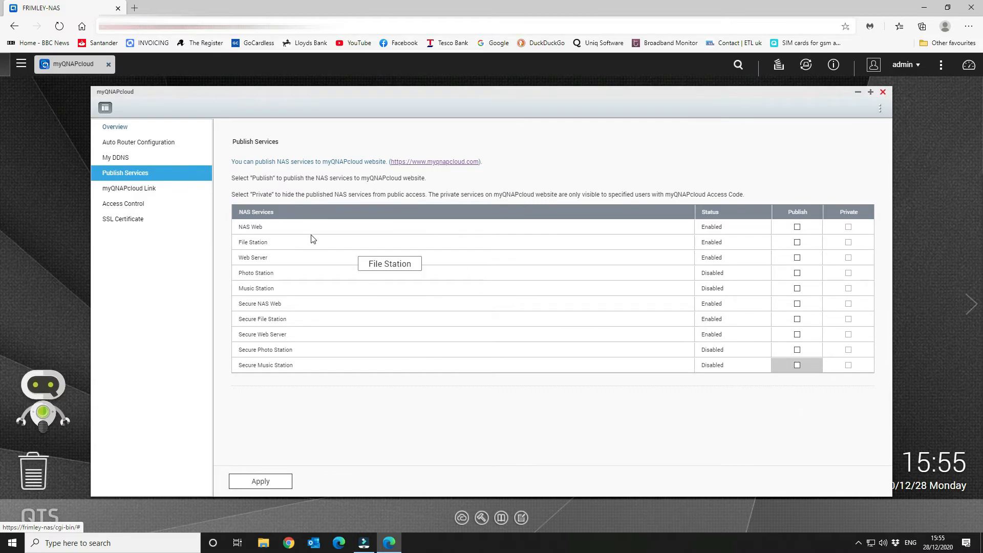
Check the myQNAPcloud Link status and the device access controls, and close the myQNAPcloud window
left_click(157, 195)
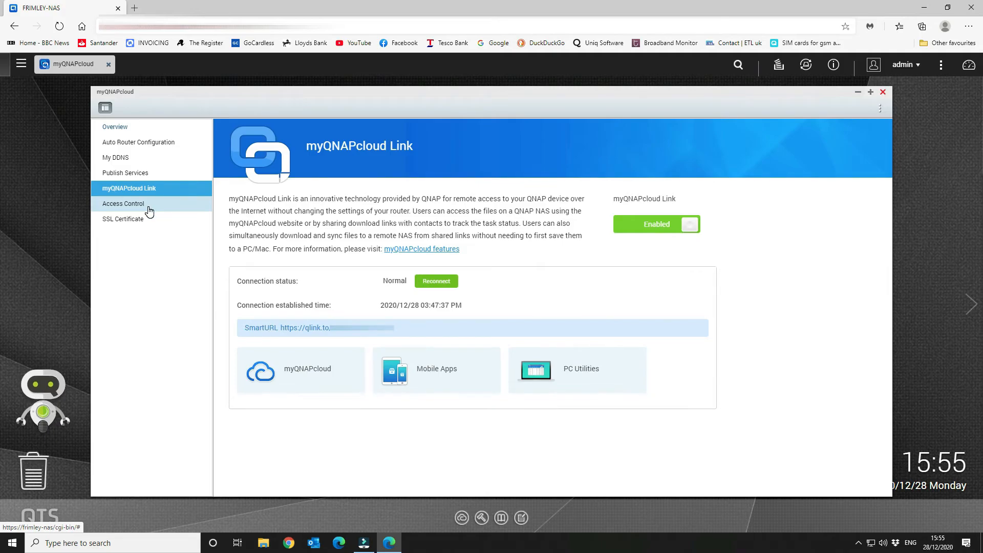
left_click(149, 211)
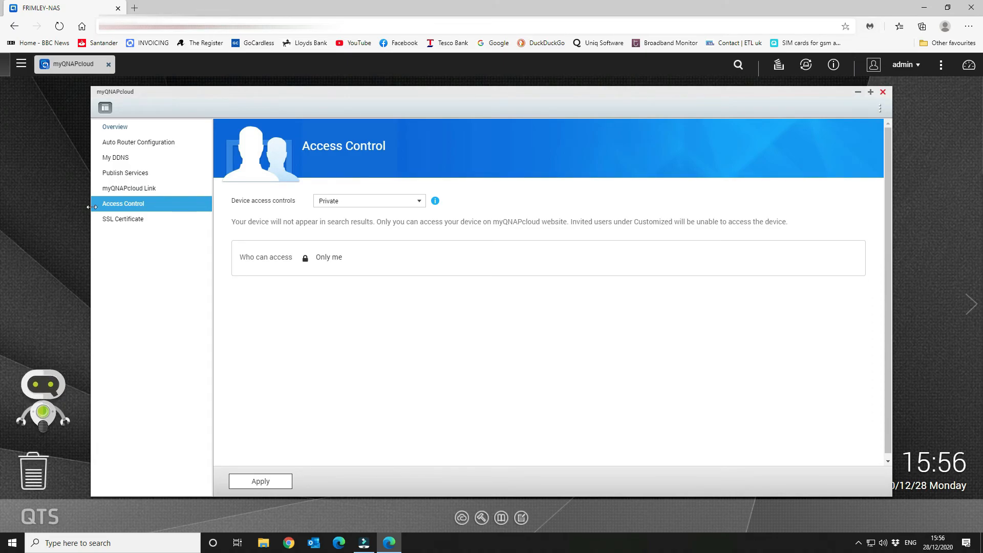
left_click(882, 92)
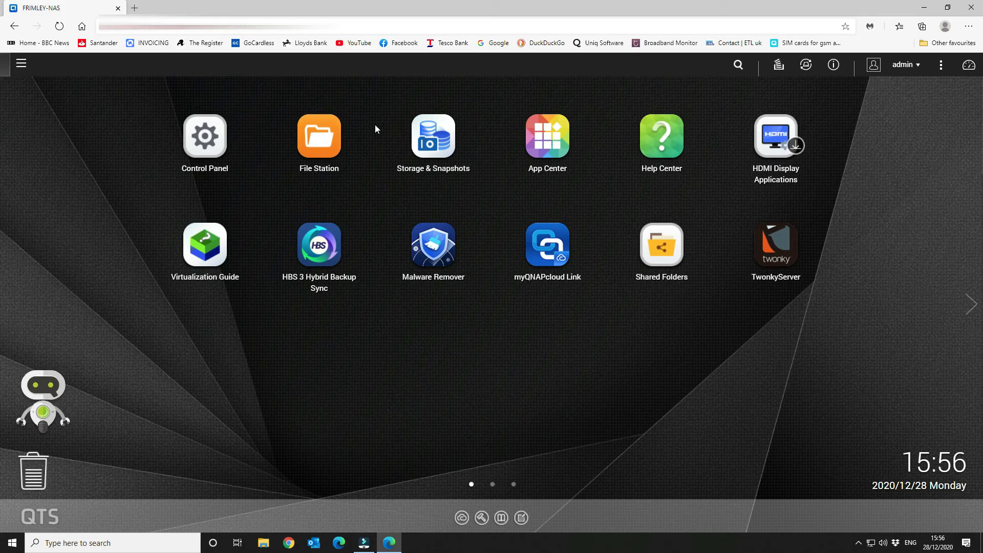
Leave the NAS desktop, open myqnapcloud.com in the browser and accept the site's privacy notice
left_click(118, 9)
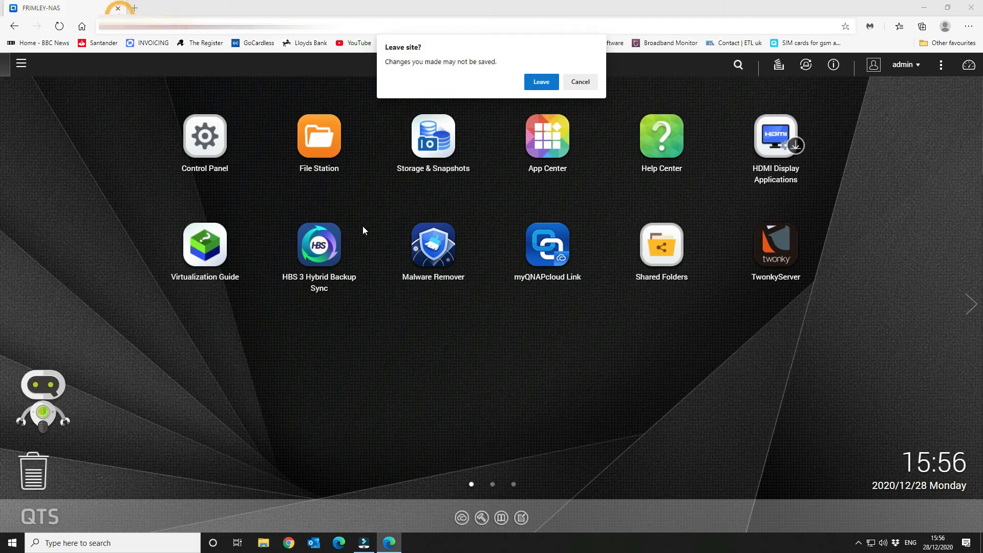
left_click(545, 85)
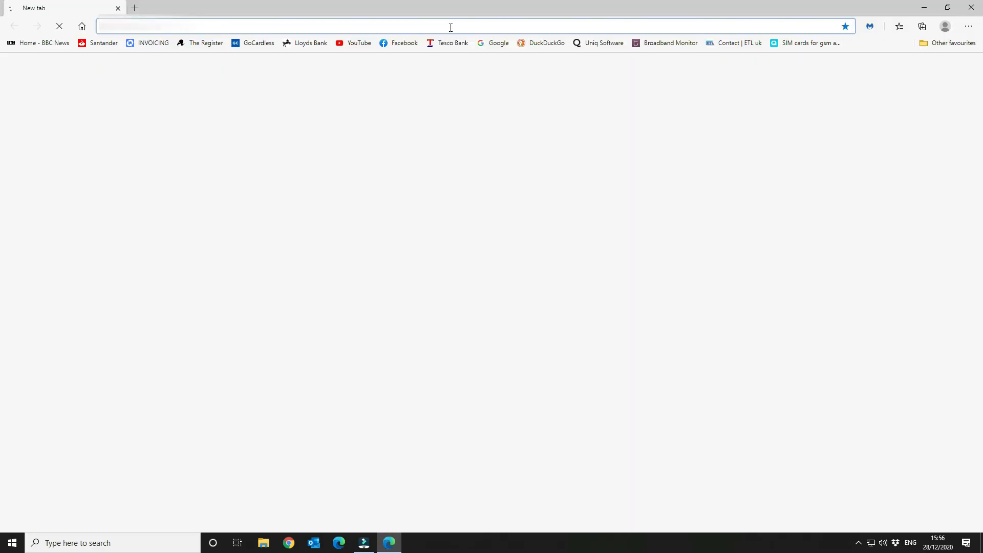
left_click(444, 26)
type("myqna")
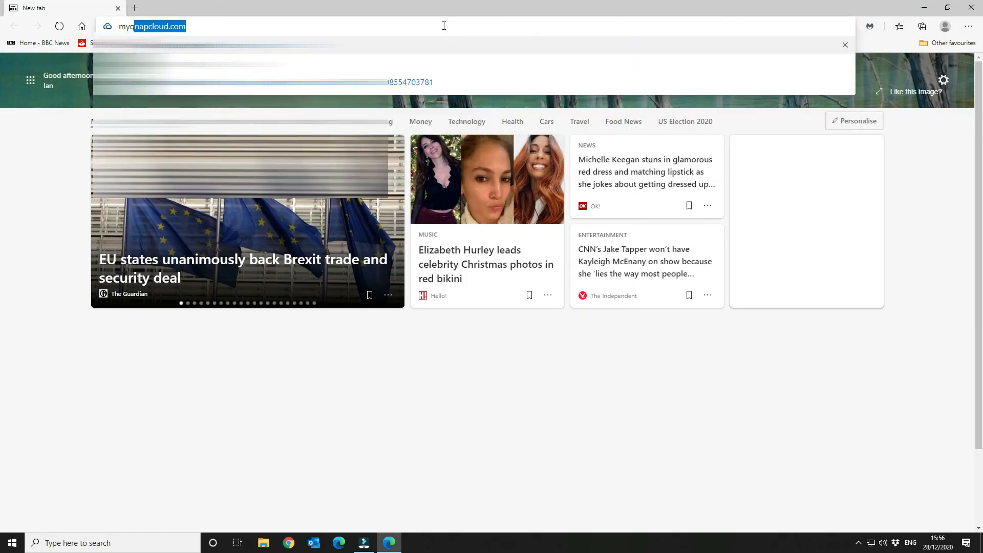
type("pcloud")
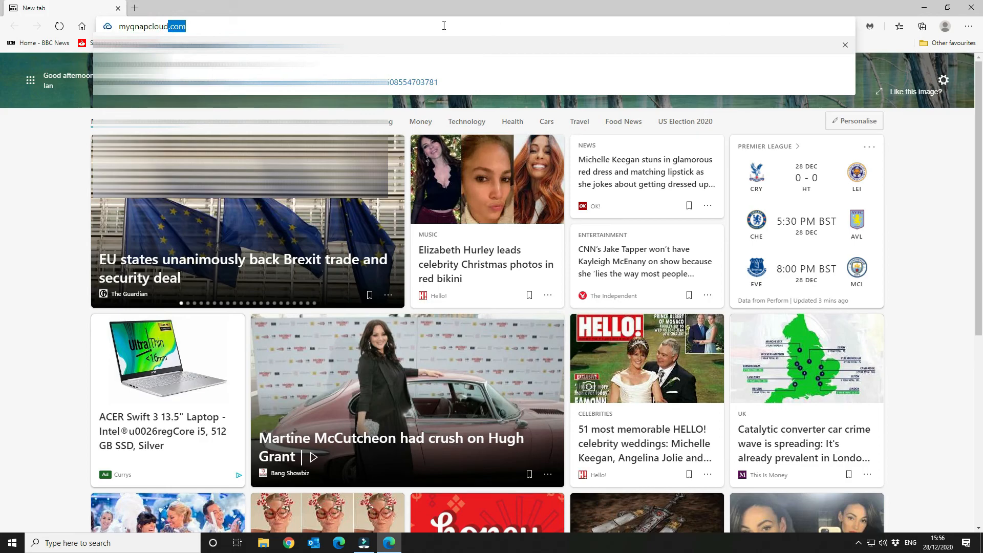
key("Return")
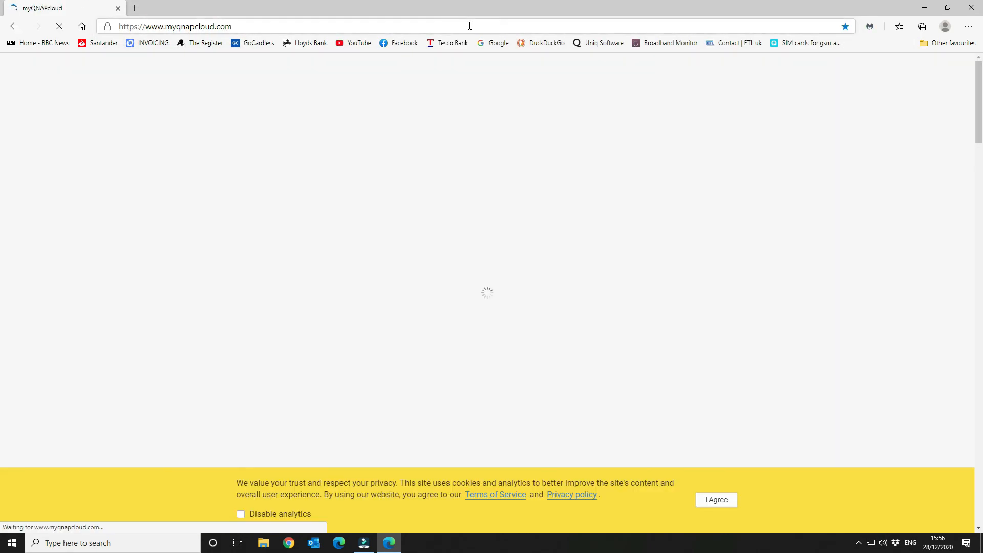
left_click(716, 499)
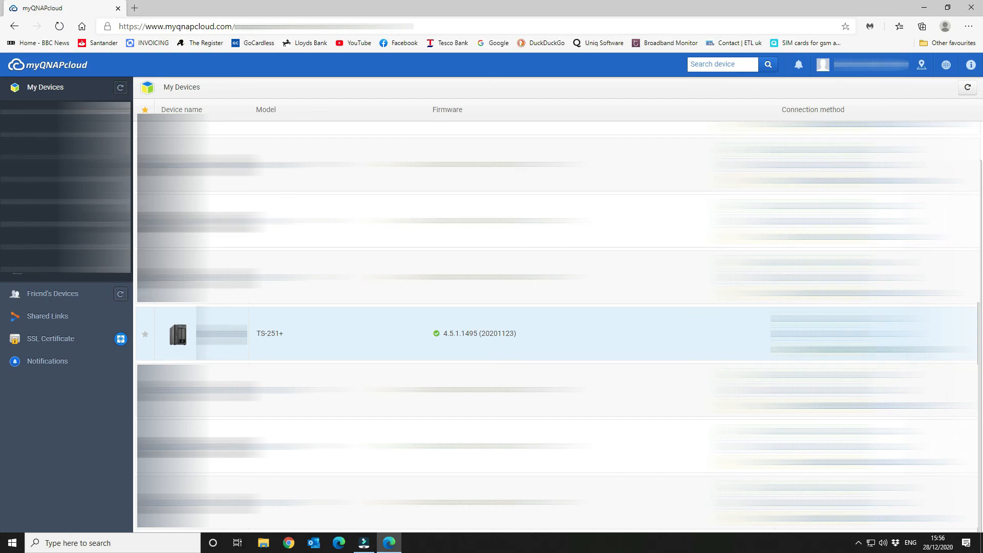
Connect to the TS-251+ through myQNAPcloud Link up to its login page, and close the connection and the browser
left_click(853, 335)
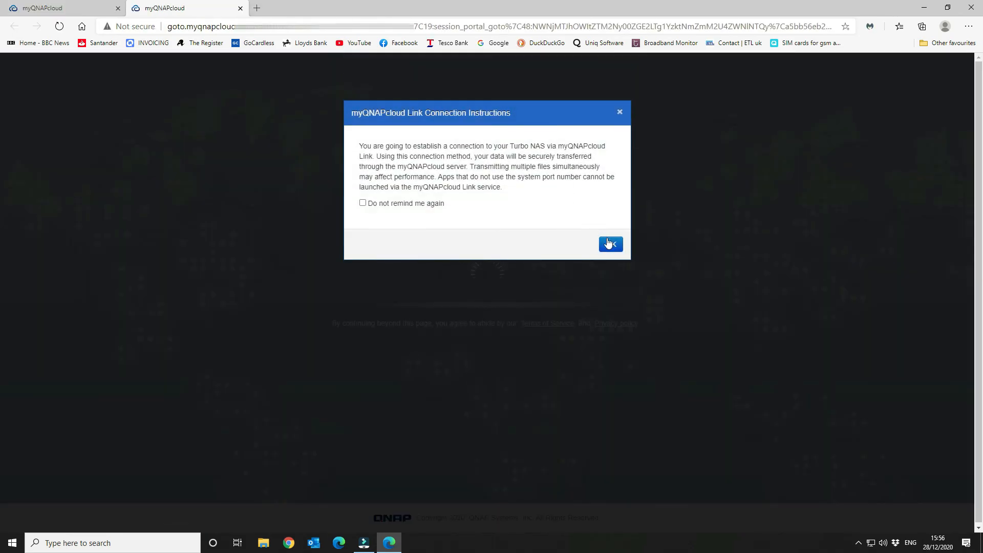
left_click(610, 245)
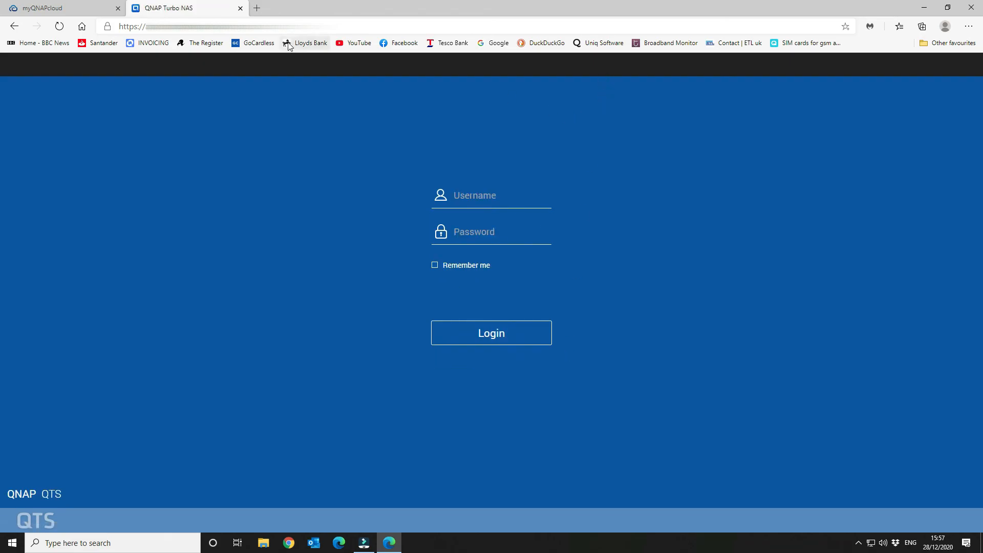
left_click(240, 8)
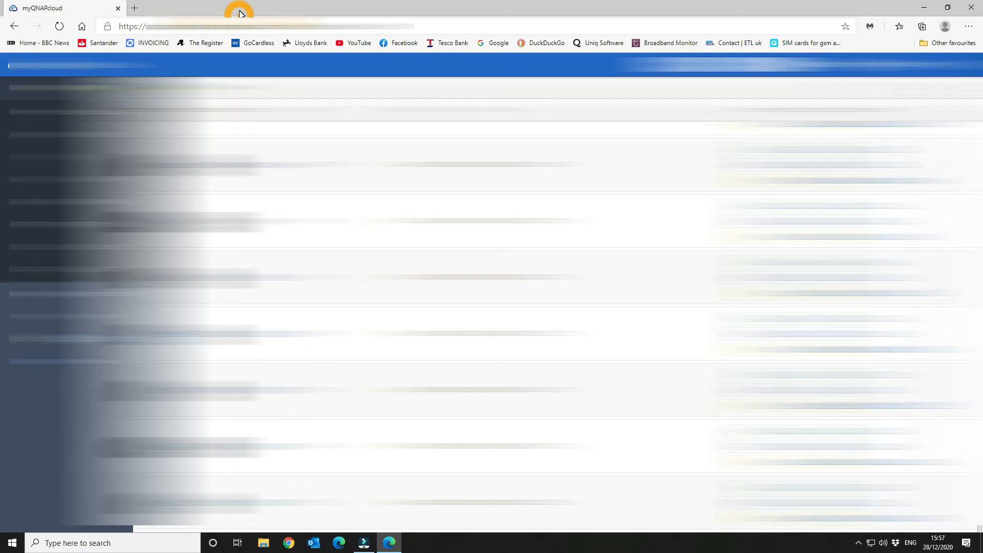
left_click(971, 7)
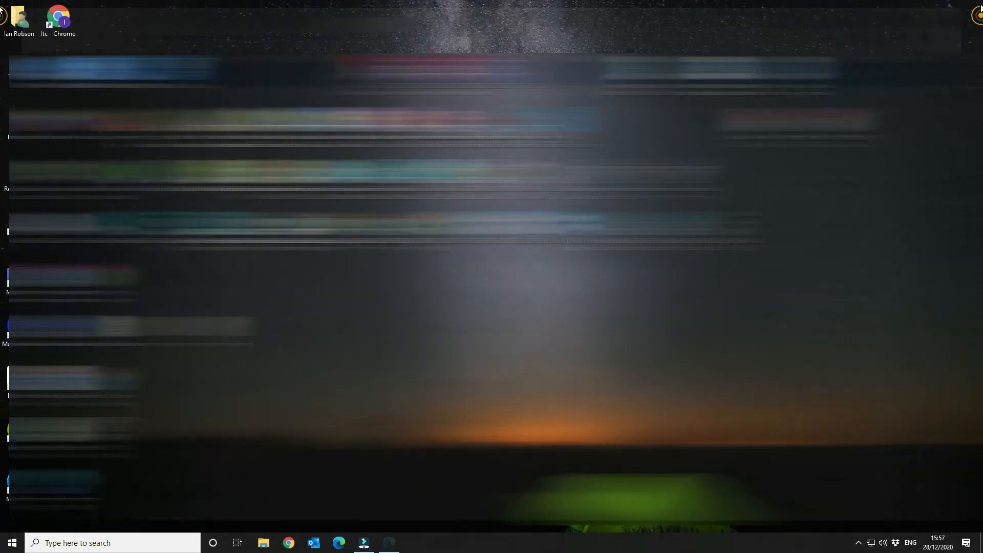